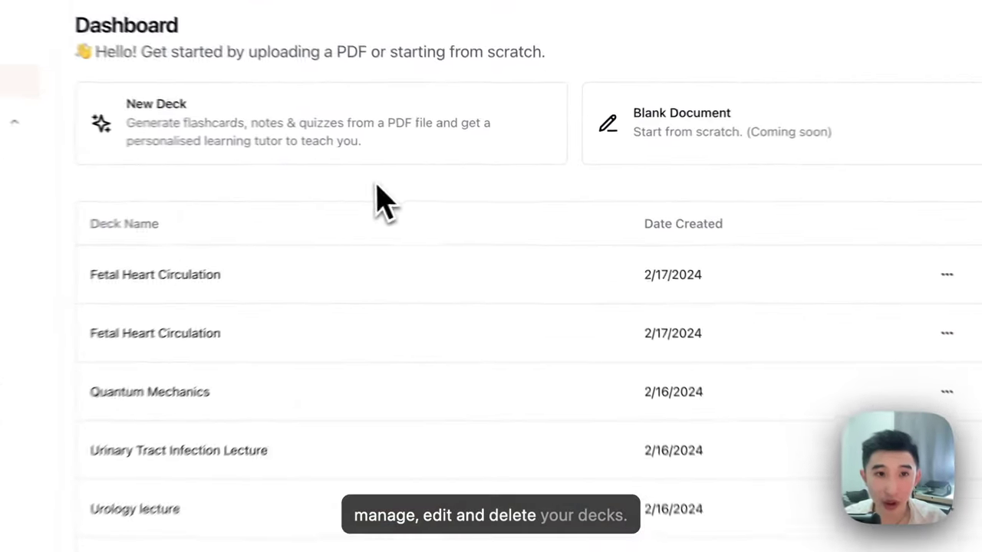
- Open the topmost Fetal Heart Circulation deck and set its questions model to Standard (Recommended)
click(438, 292)
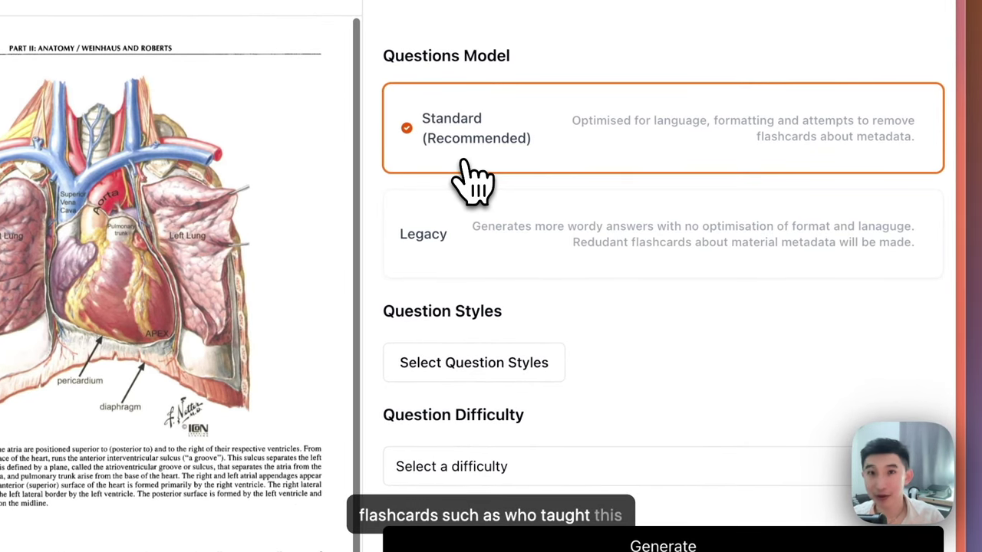
click(537, 230)
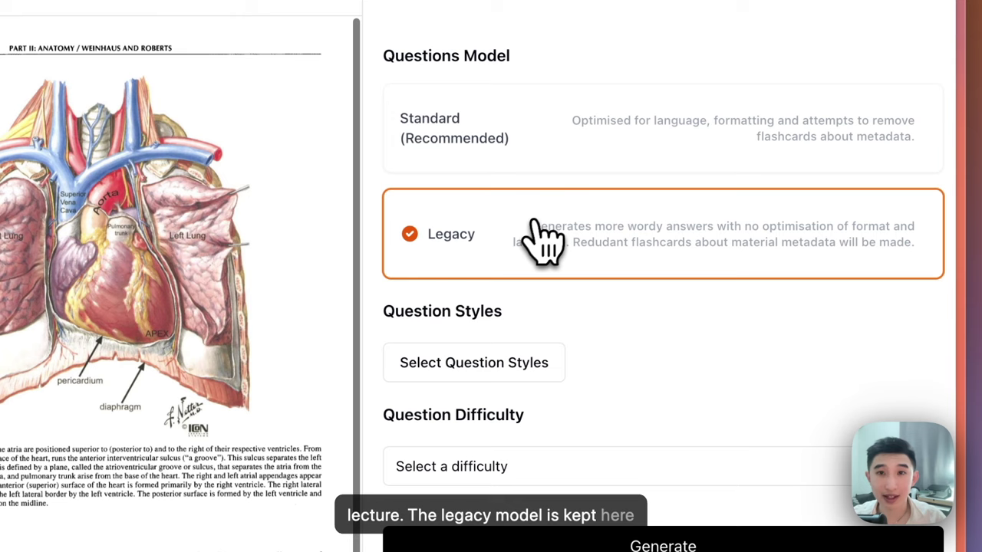
click(646, 169)
- Choose the Cause & Effect question style and Medium difficulty, and generate the flashcards
click(497, 365)
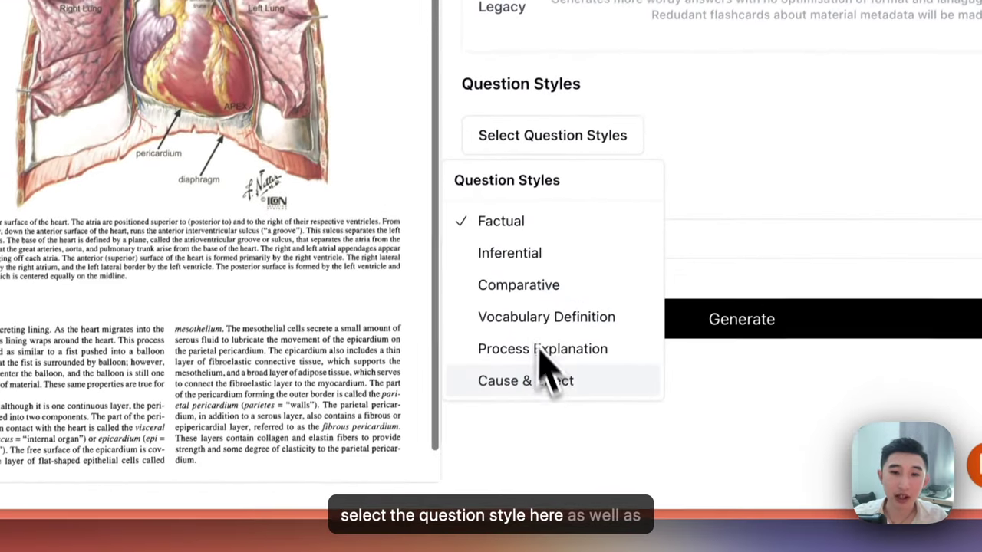
click(559, 383)
click(495, 241)
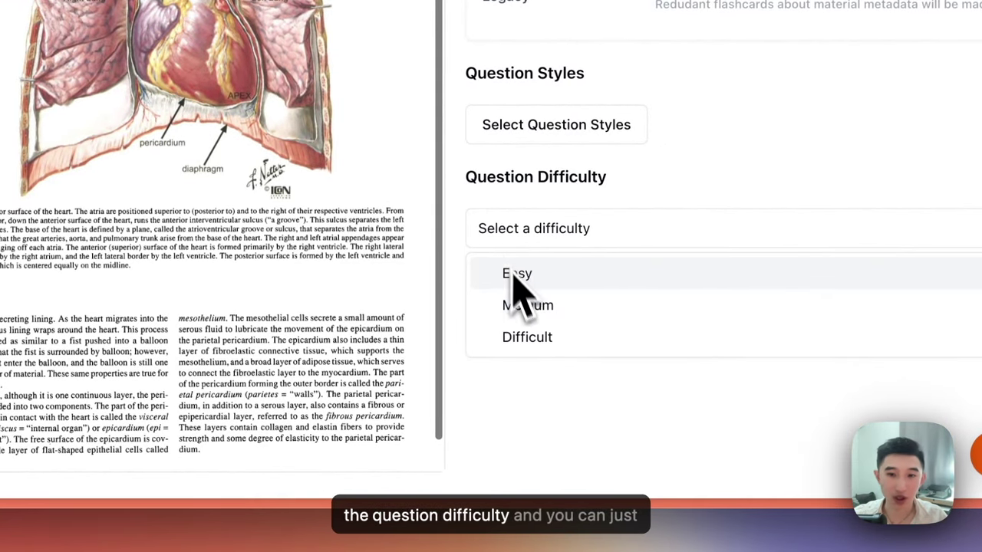
click(522, 307)
click(576, 316)
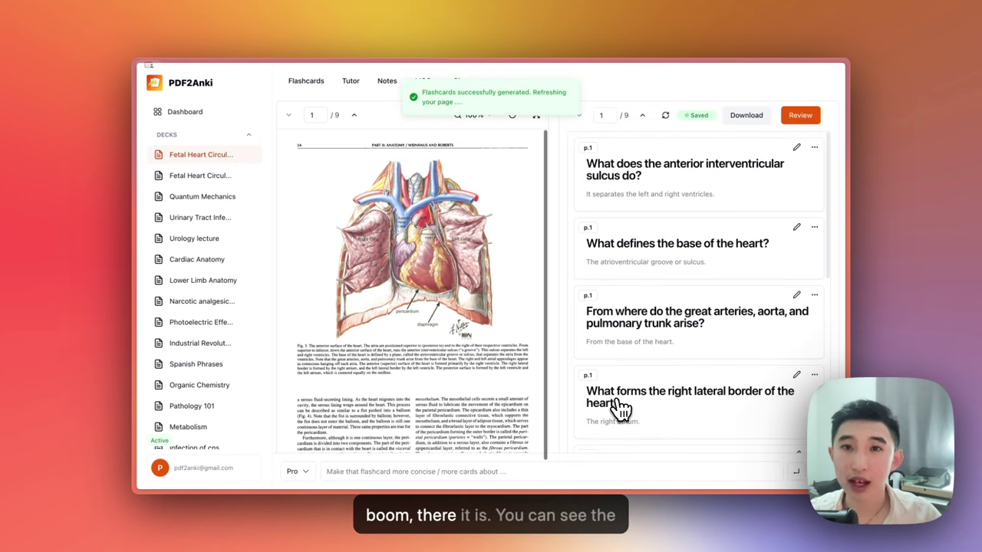
- Browse the generated flashcards and bring both the PDF and the flashcard list to page 3
scroll(682, 345, down, 2)
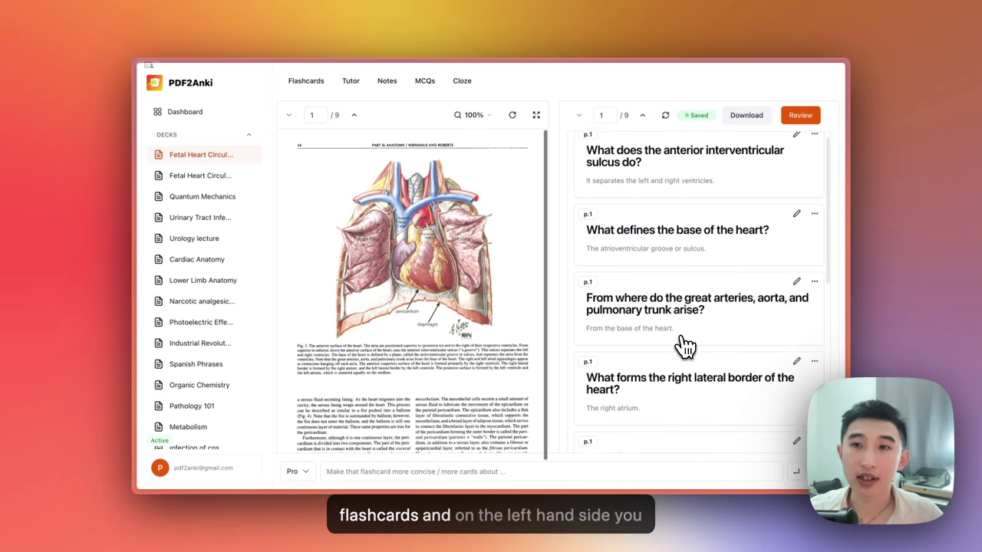
scroll(685, 345, up, 2)
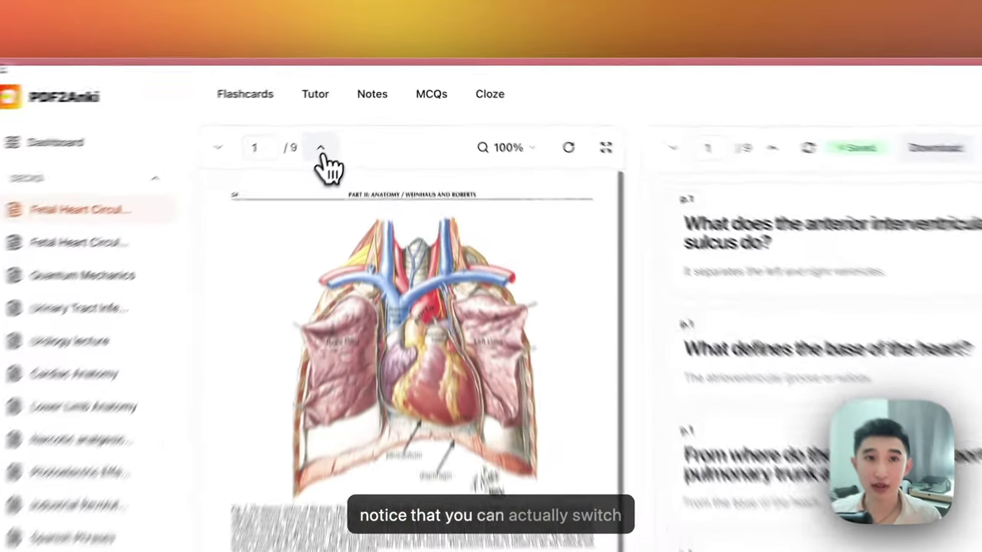
click(353, 115)
click(299, 180)
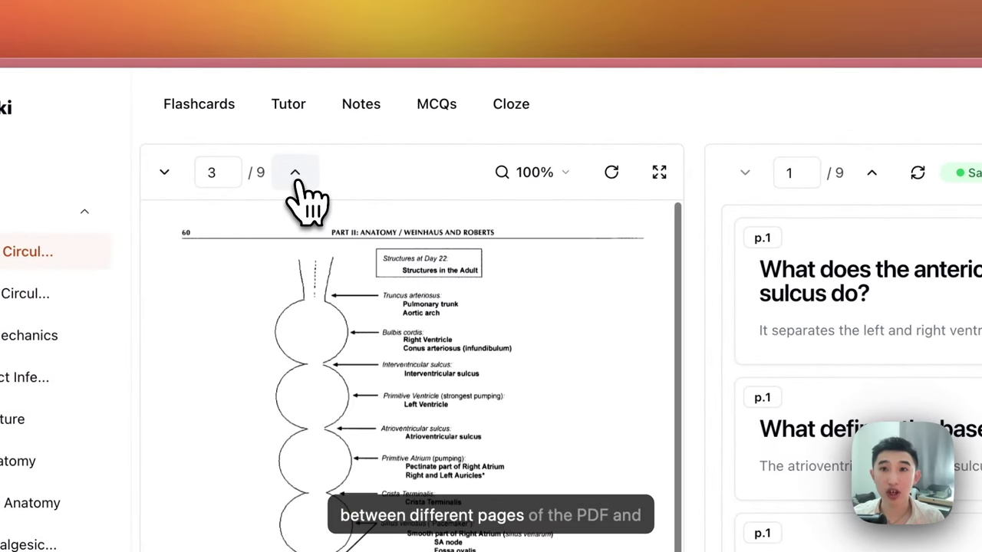
click(873, 174)
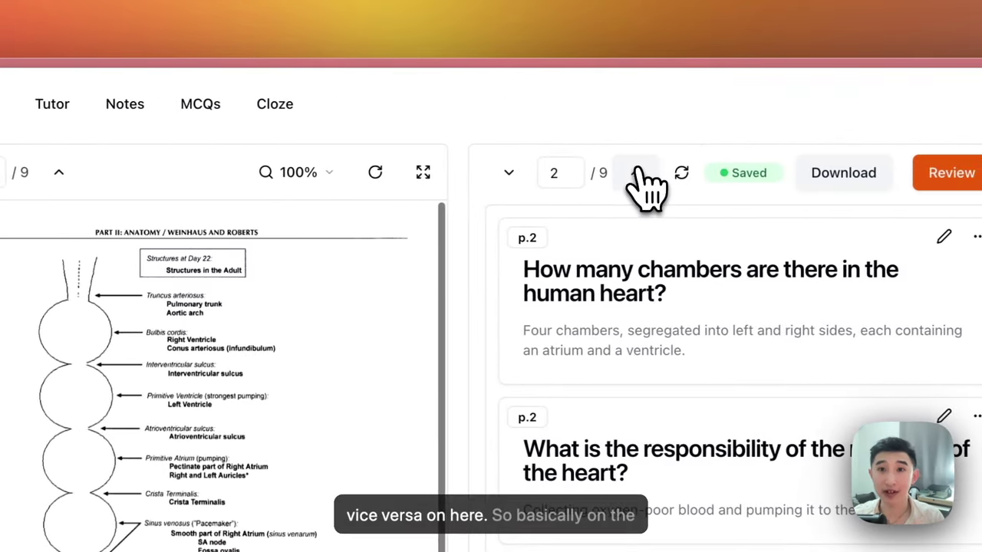
click(638, 173)
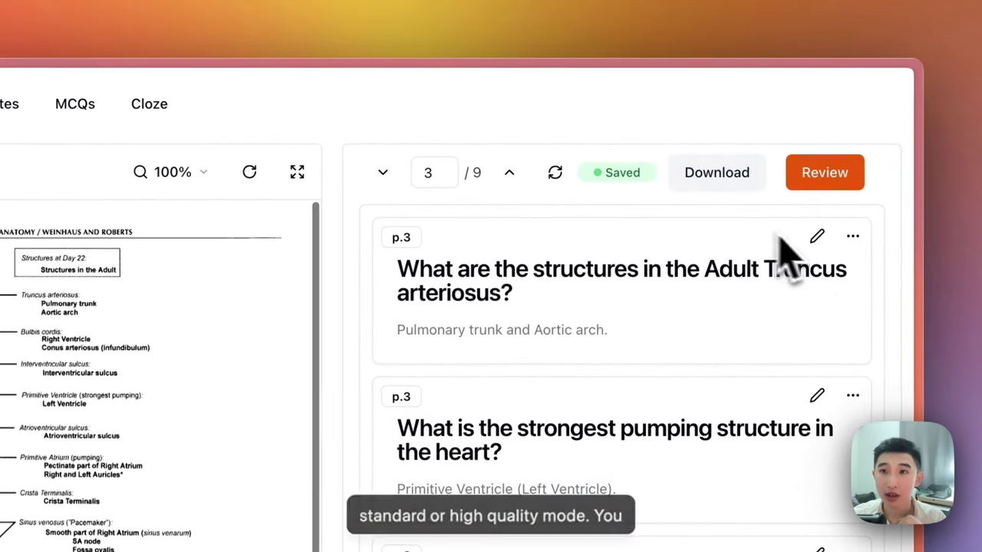
- Delete the page 3 flashcard about the adult Truncus arteriosus and send the assistant the request "can you just make 3 cards only"
click(853, 240)
click(804, 321)
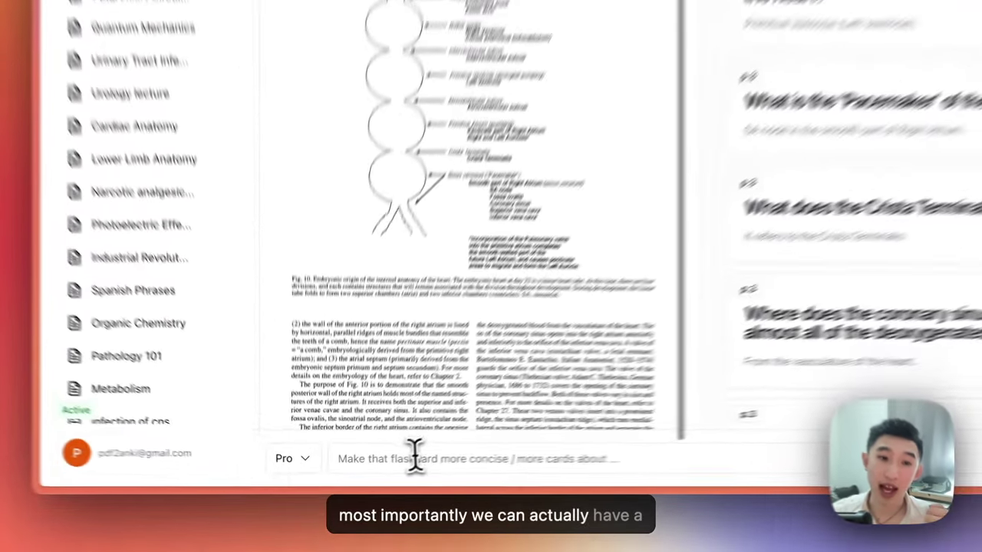
click(372, 471)
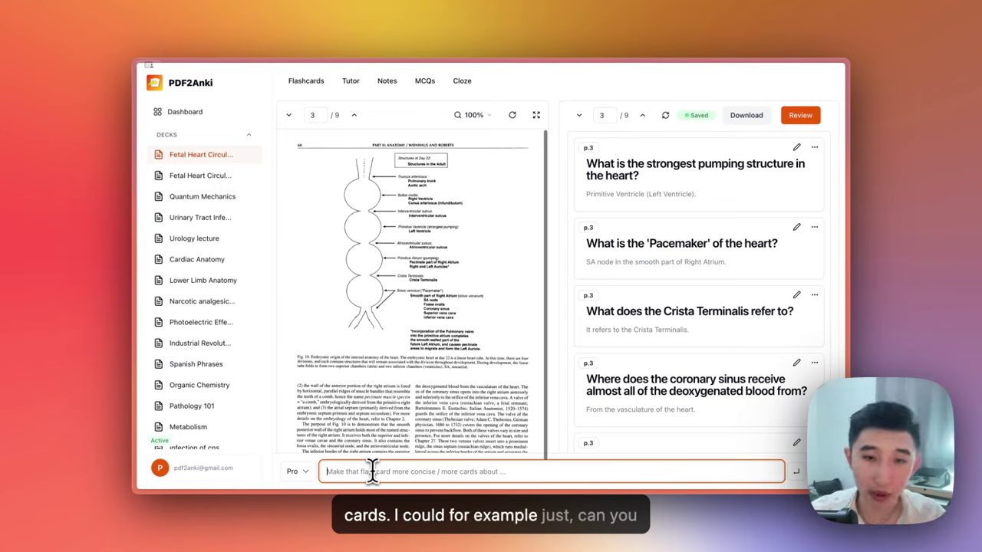
text(can you just make 3 cards only)
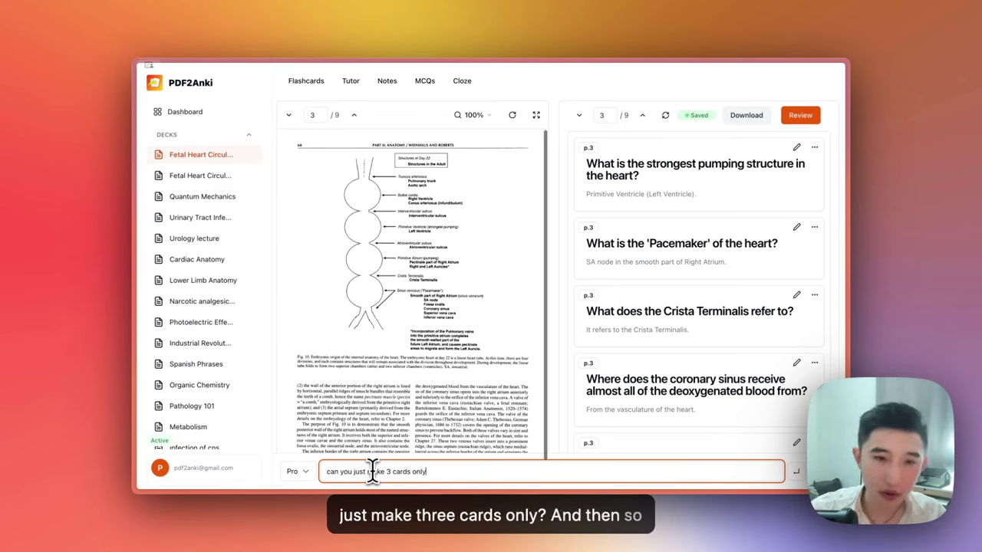
key(Return)
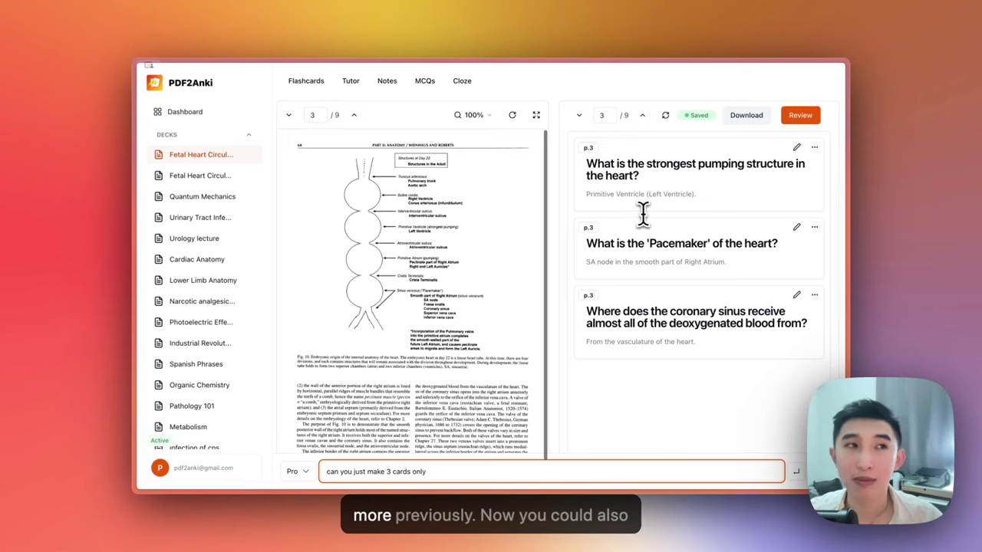
- View the flashcard download formats, and review a flashcard in the review dialog before closing it
click(746, 115)
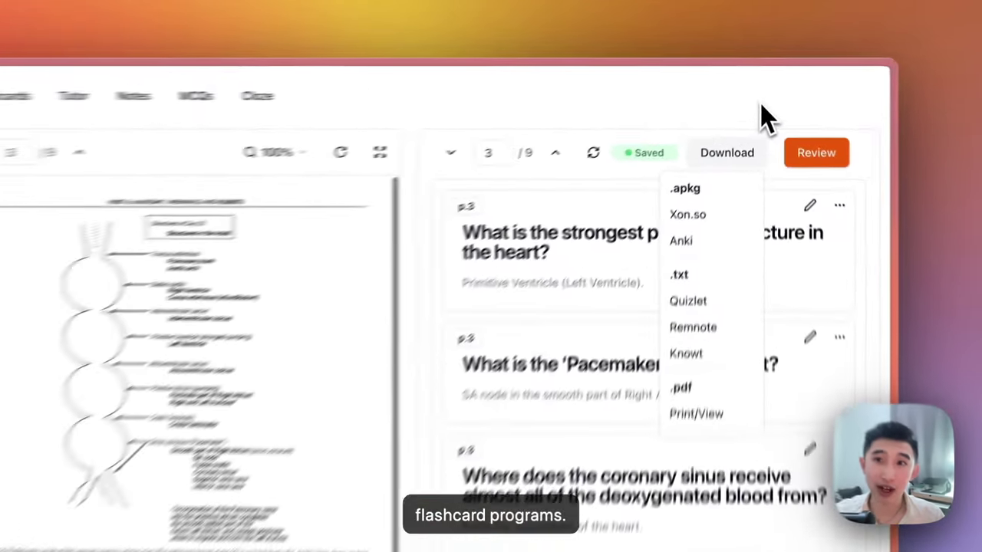
click(809, 115)
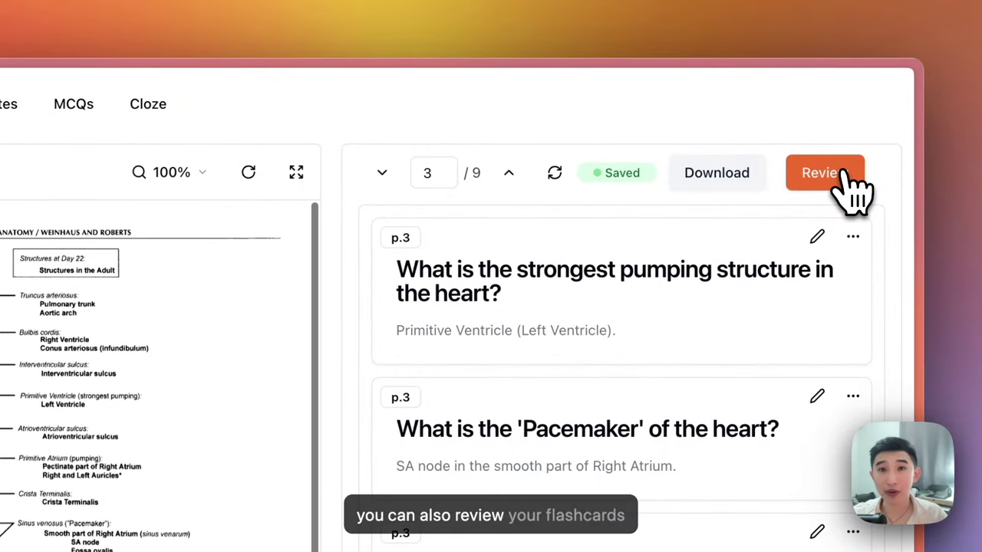
click(846, 176)
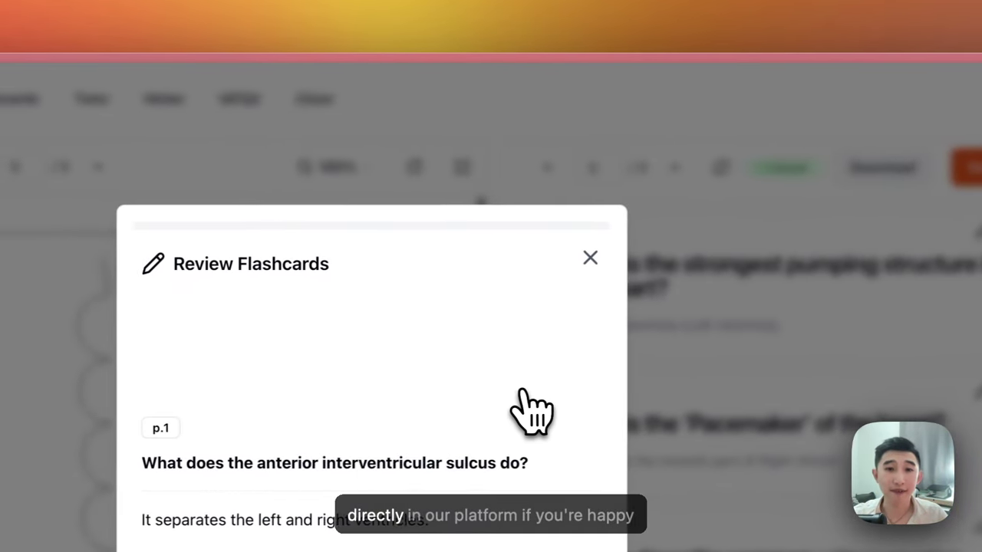
click(537, 410)
click(598, 257)
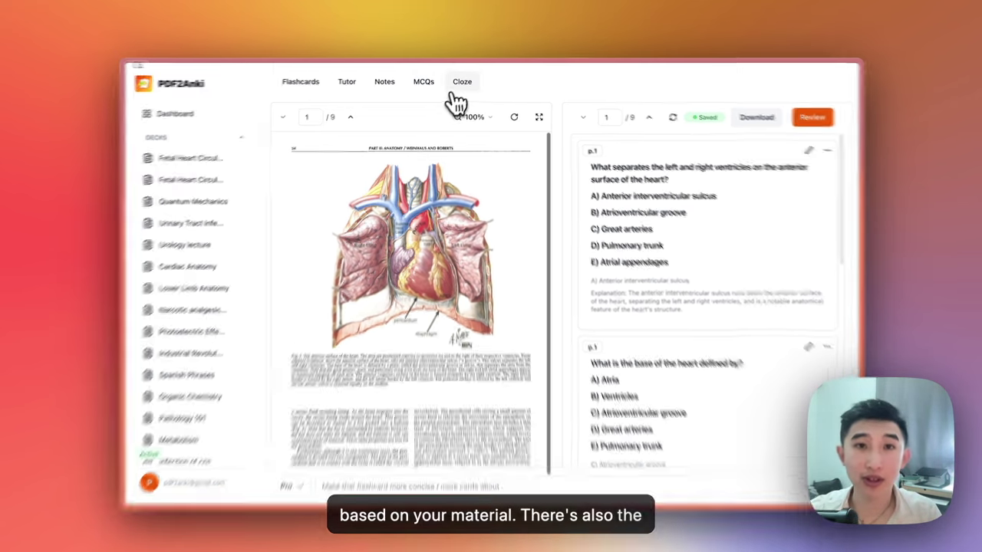
- View the deck's cloze cards, and generate exam notes from the PDF in the Notes style and read through them
click(461, 82)
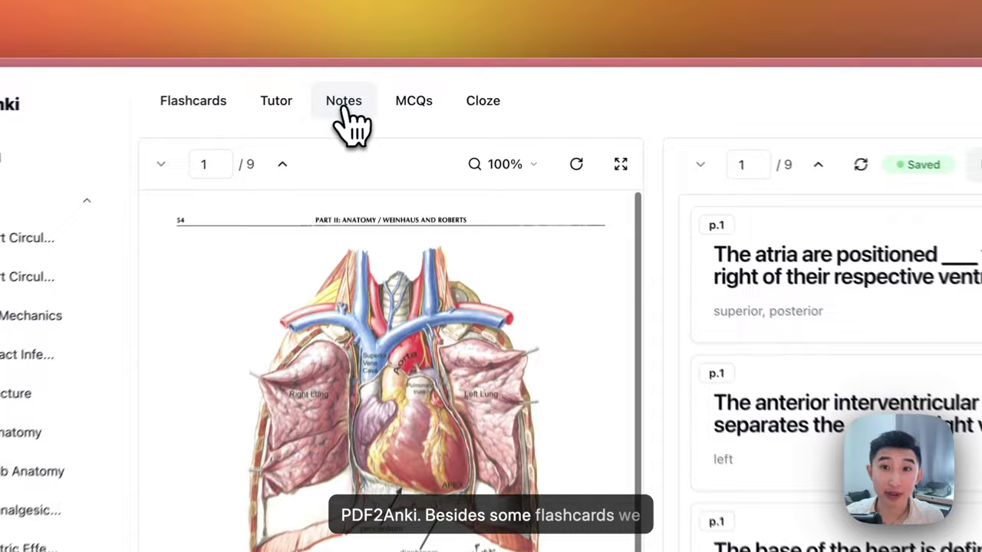
click(387, 82)
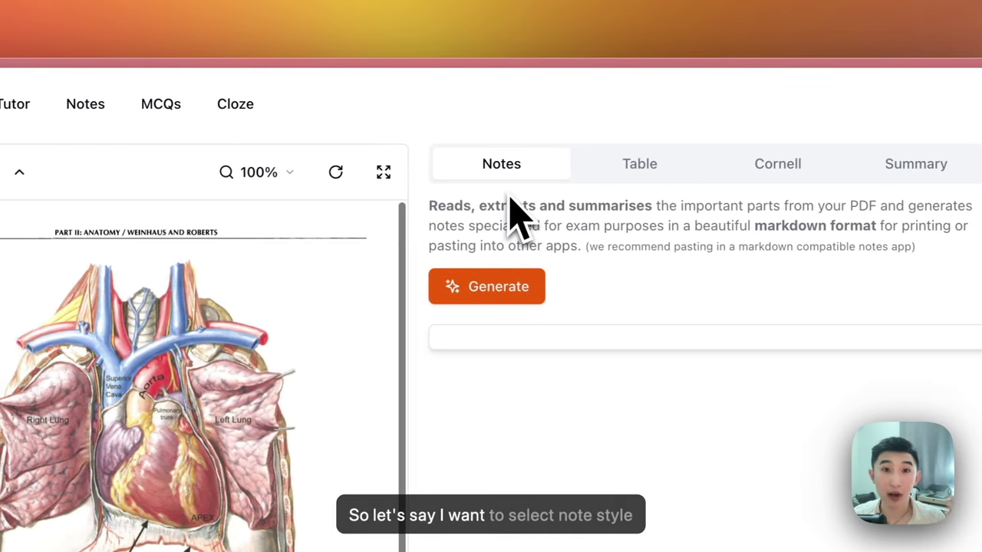
click(507, 286)
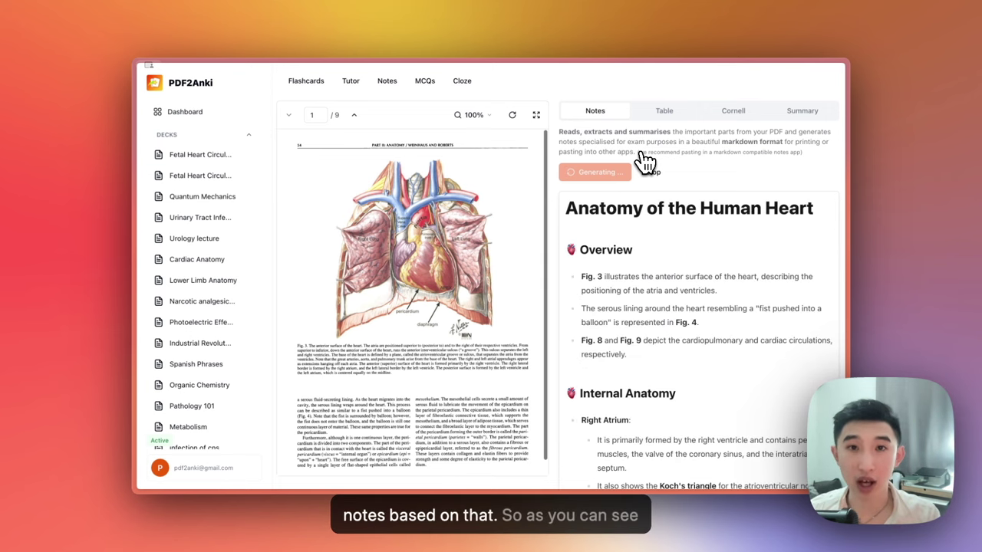
scroll(709, 263, down, 5)
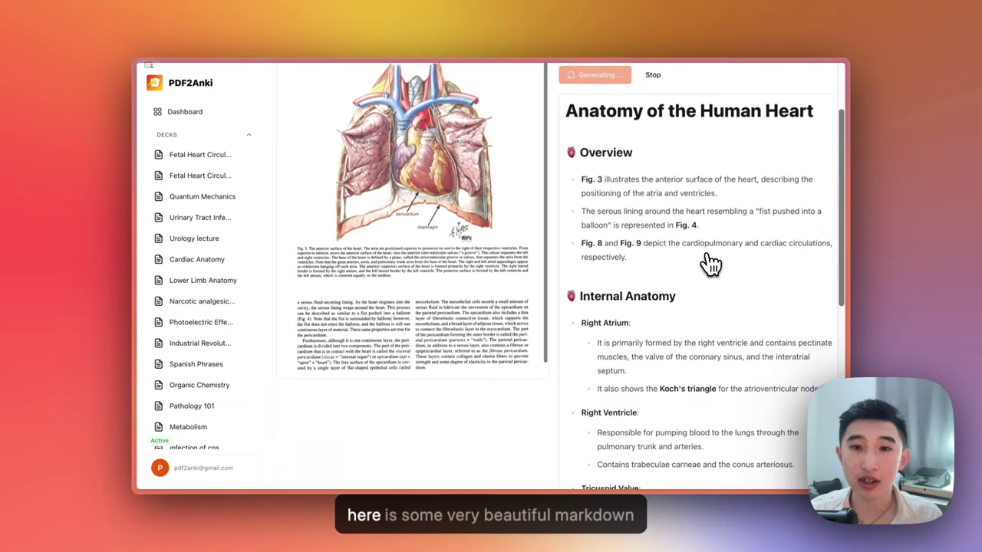
scroll(709, 264, down, 4)
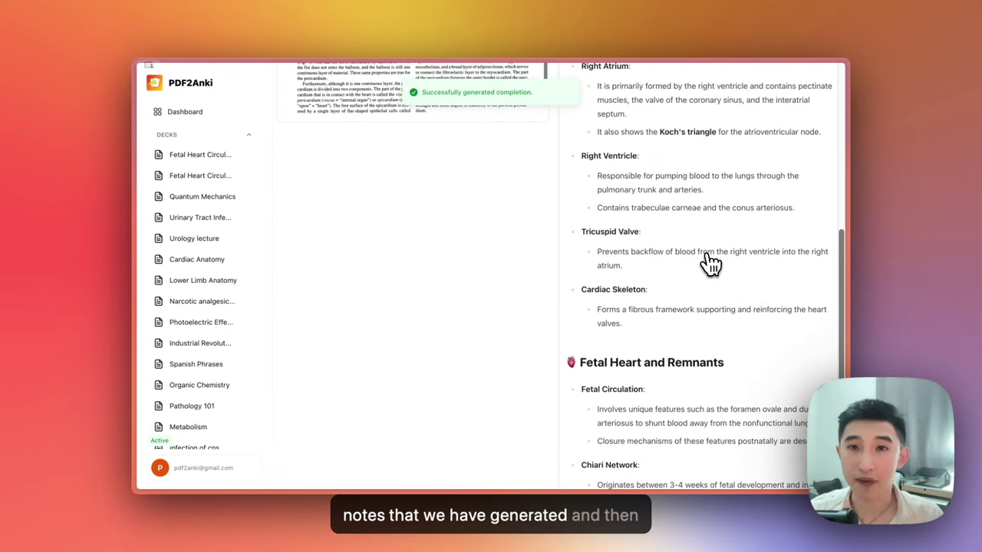
scroll(708, 263, up, 2)
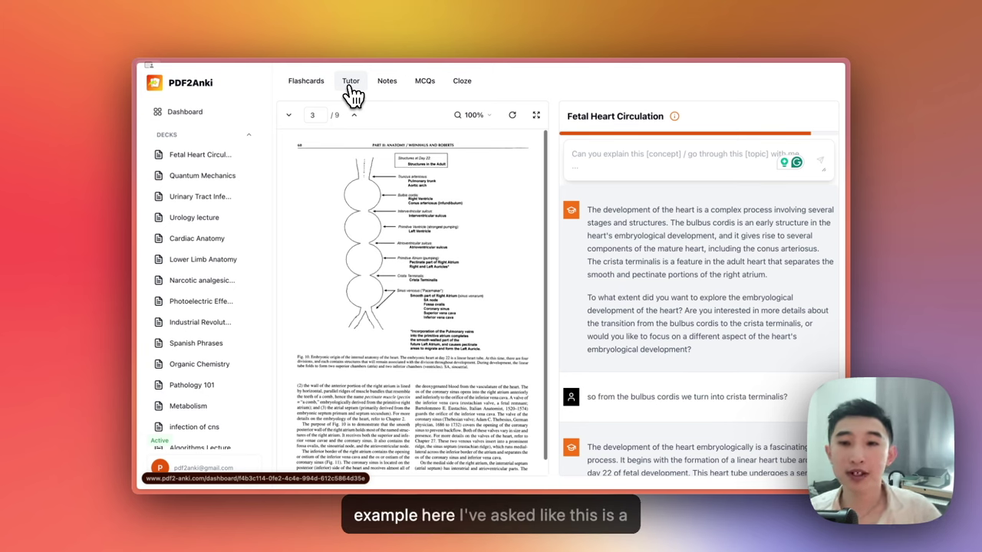
- Review the earlier tutor conversation on Fetal Heart Circulation and send the tutor the message "i am happy with all the concepts"
scroll(695, 367, down, 2)
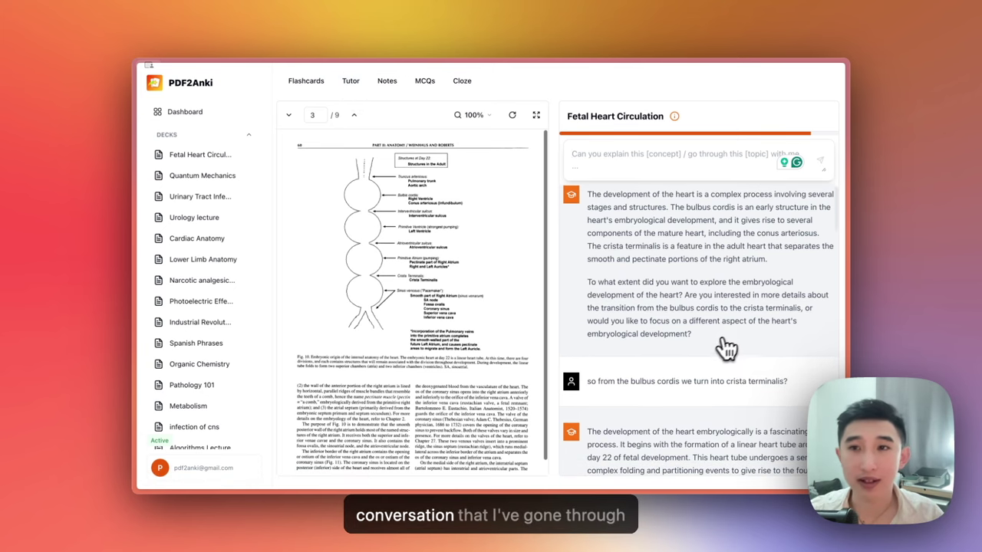
scroll(694, 367, down, 3)
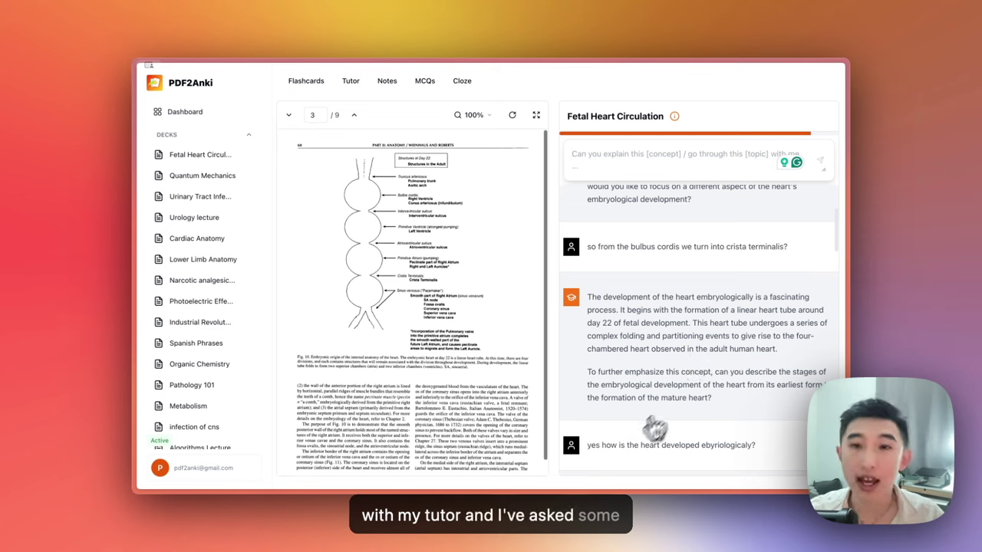
scroll(672, 320, up, 1)
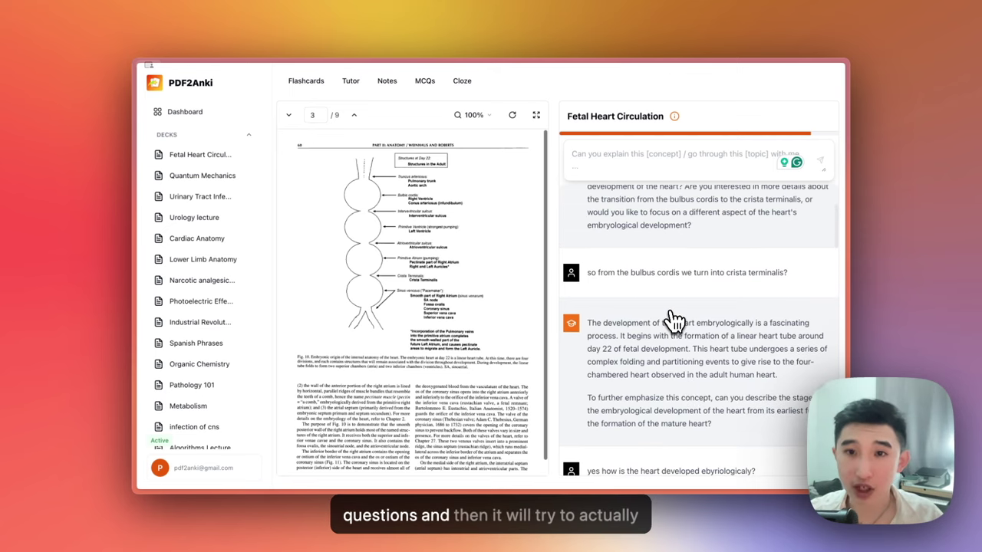
scroll(670, 318, up, 1)
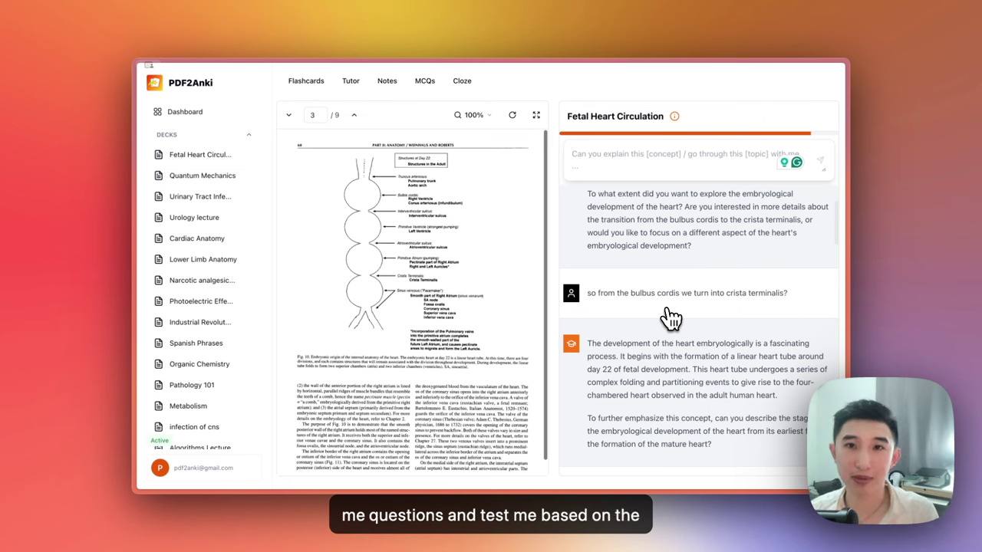
scroll(672, 318, up, 3)
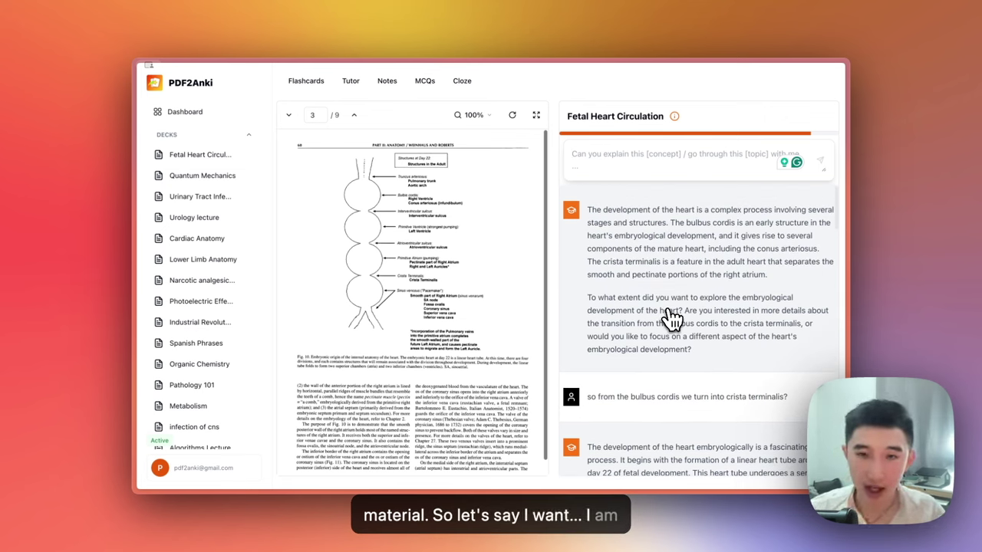
text(i am happy with )
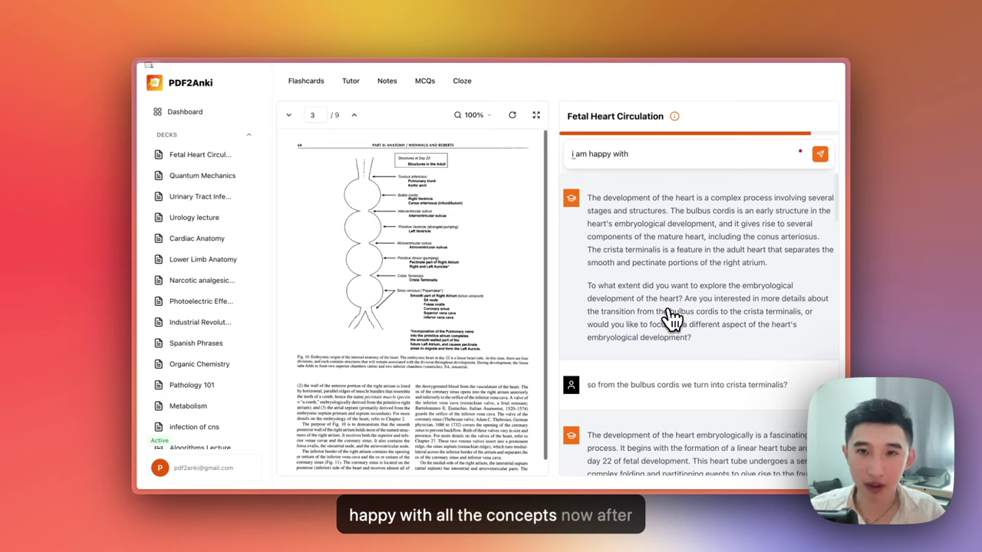
text(all the concepts)
key(Return)
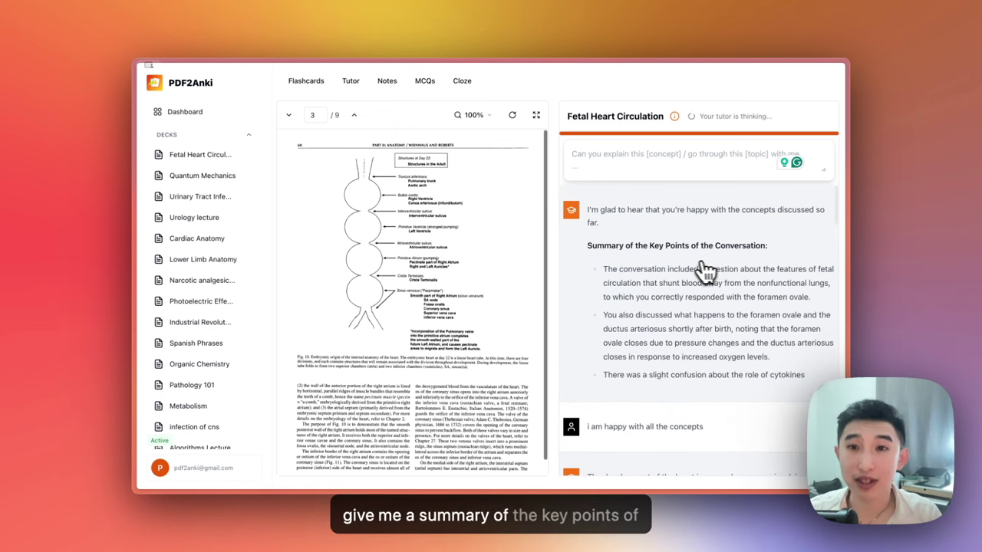
- Read the tutor's feedback from the key-point summary through strengths, weak areas and recommendations to the study plan
scroll(690, 270, down, 1)
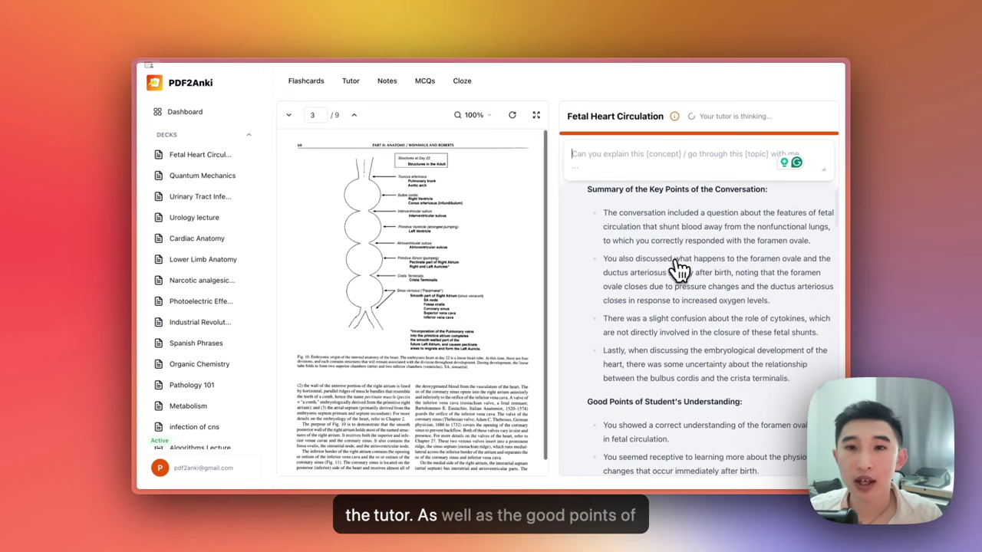
scroll(682, 269, down, 4)
scroll(685, 269, down, 3)
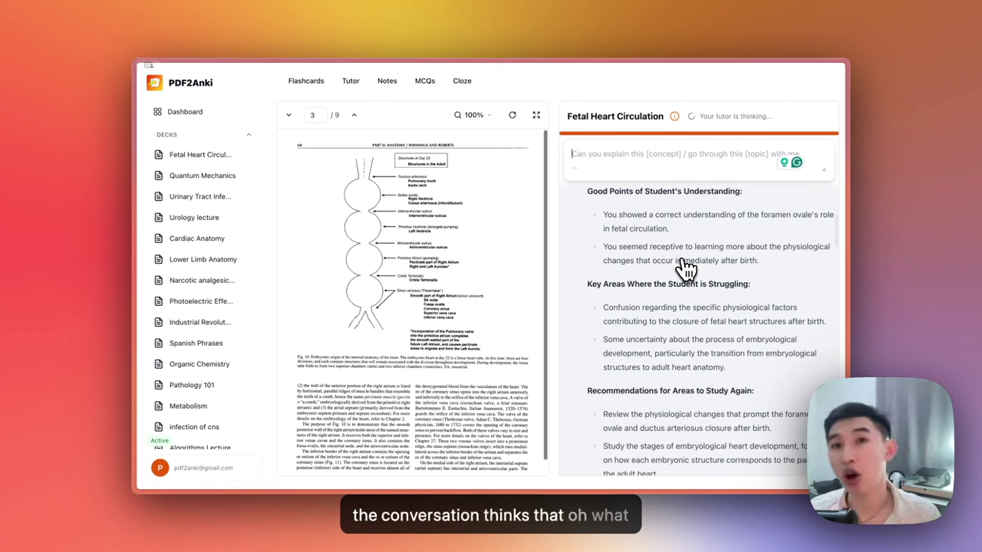
scroll(685, 268, down, 4)
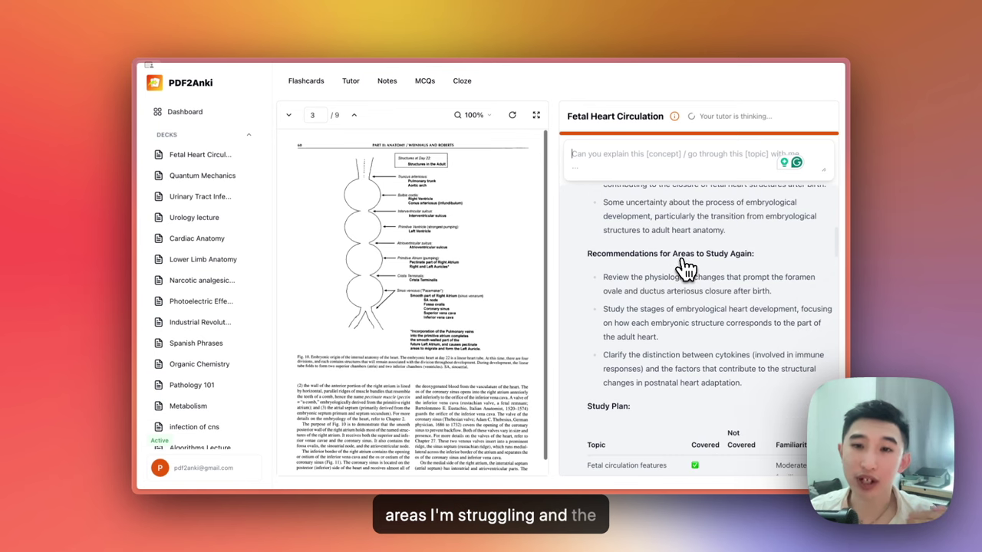
scroll(685, 268, down, 1)
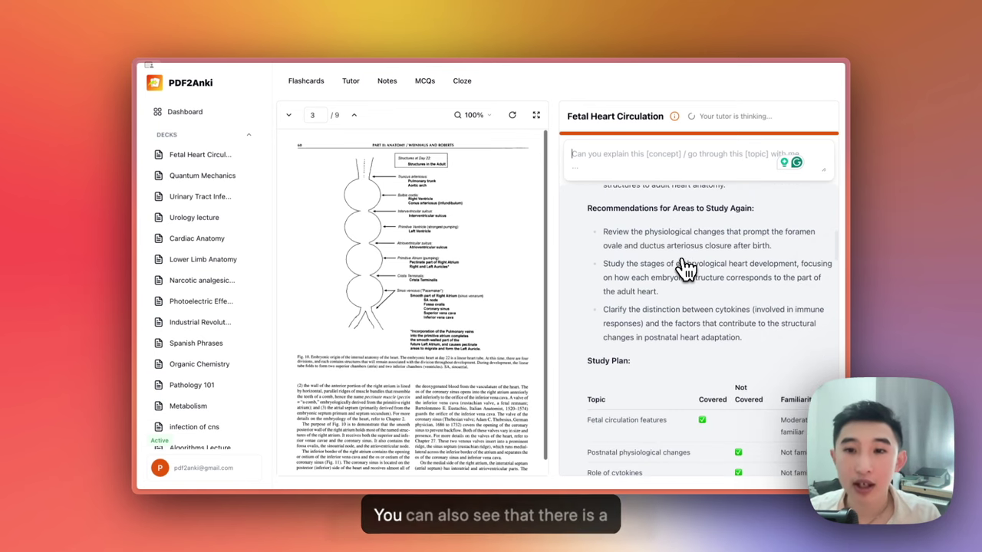
scroll(685, 268, down, 5)
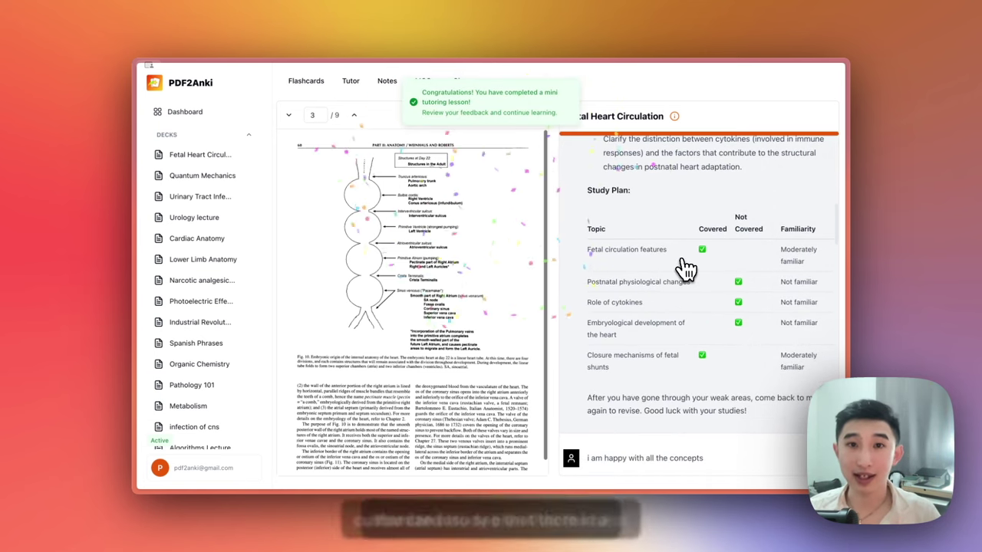